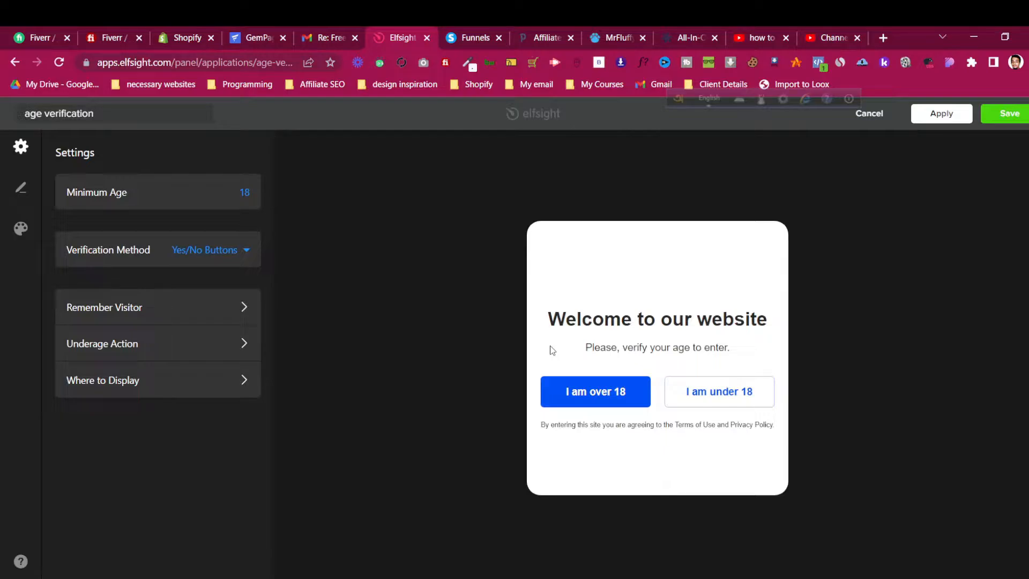
Step: View the systeme.io funnels list and look over the Elfsight home page in the incognito window
click(478, 34)
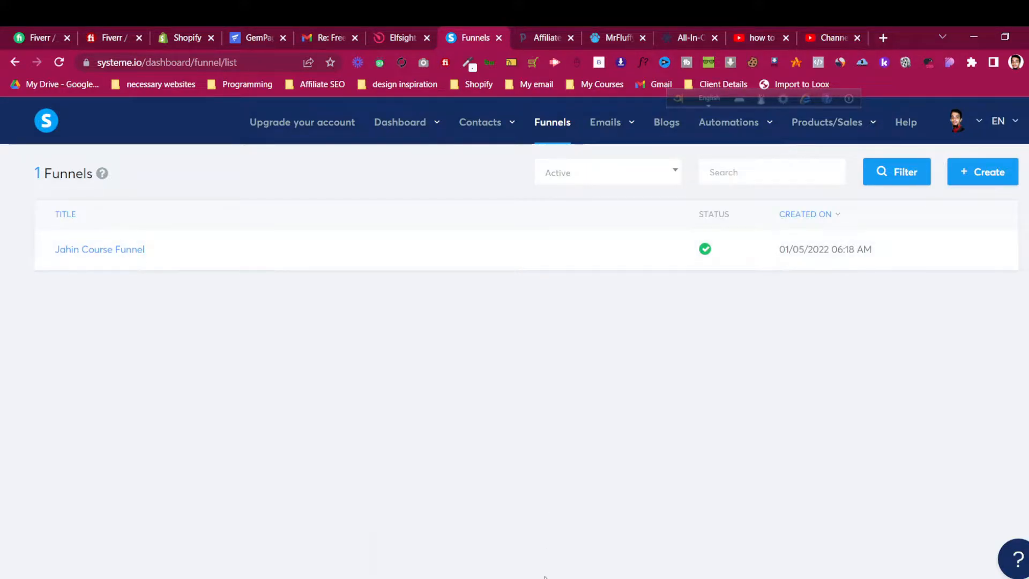
mouse_move(544, 576)
click(588, 542)
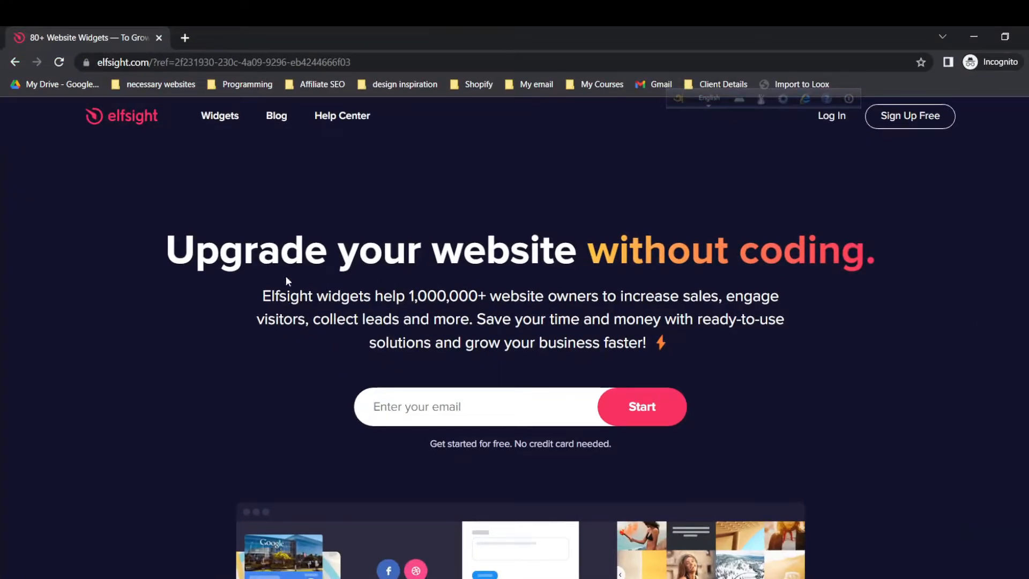
scroll(285, 275, down, 3)
scroll(286, 276, up, 3)
click(1025, 34)
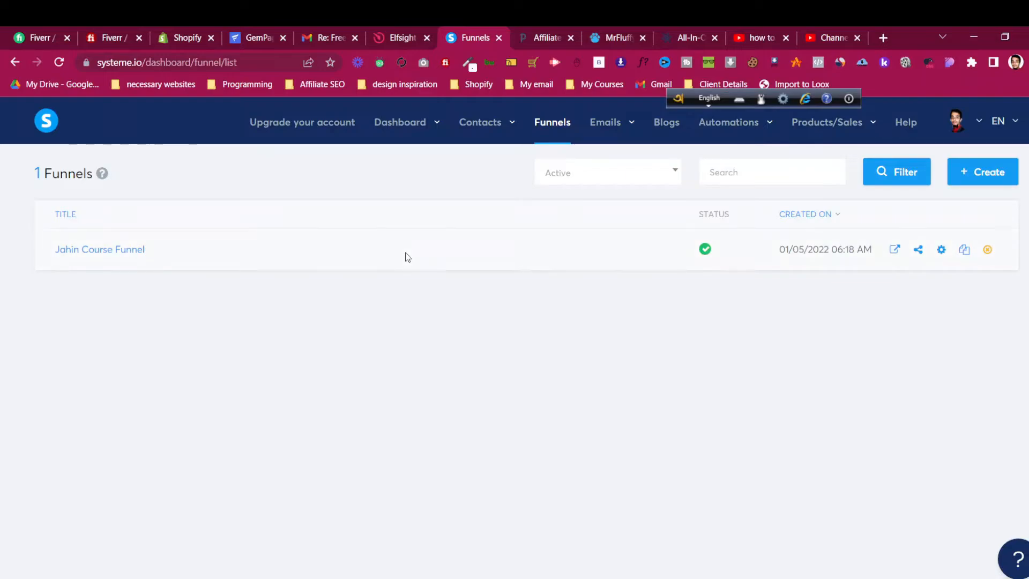
Step: Switch to Elfsight and leave the open age verification widget editor to reach the applications catalogue
click(397, 38)
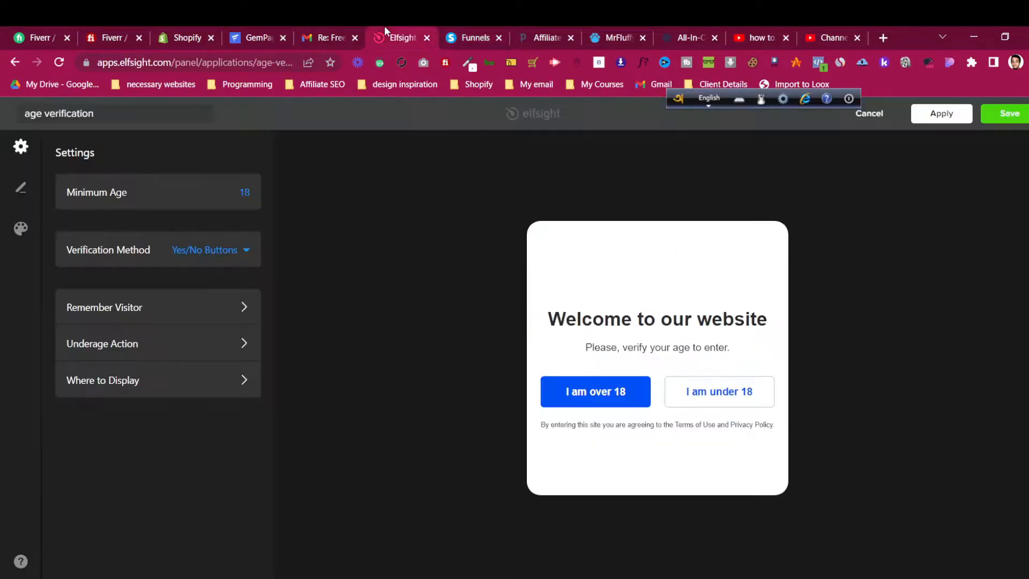
click(869, 113)
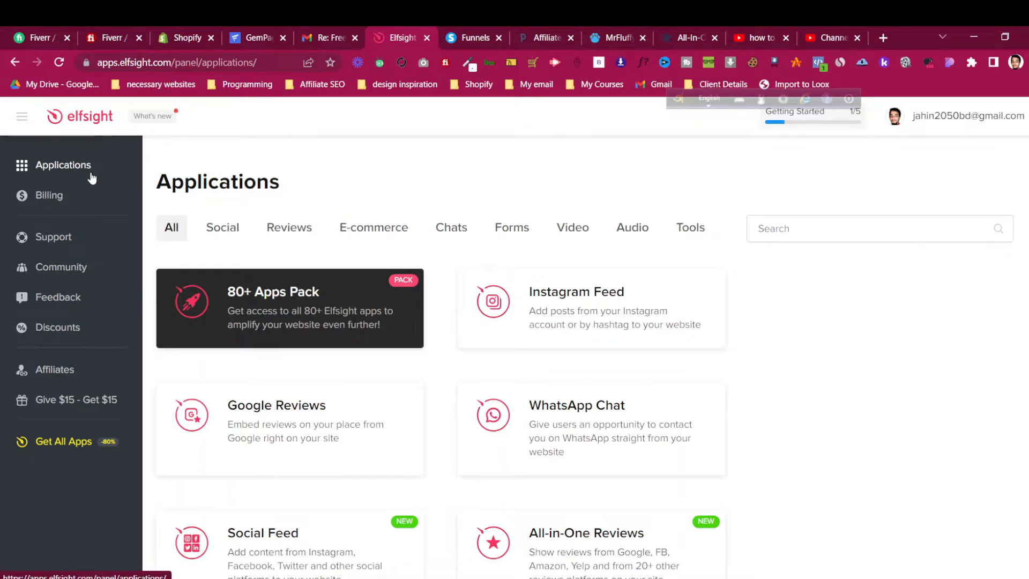
click(465, 36)
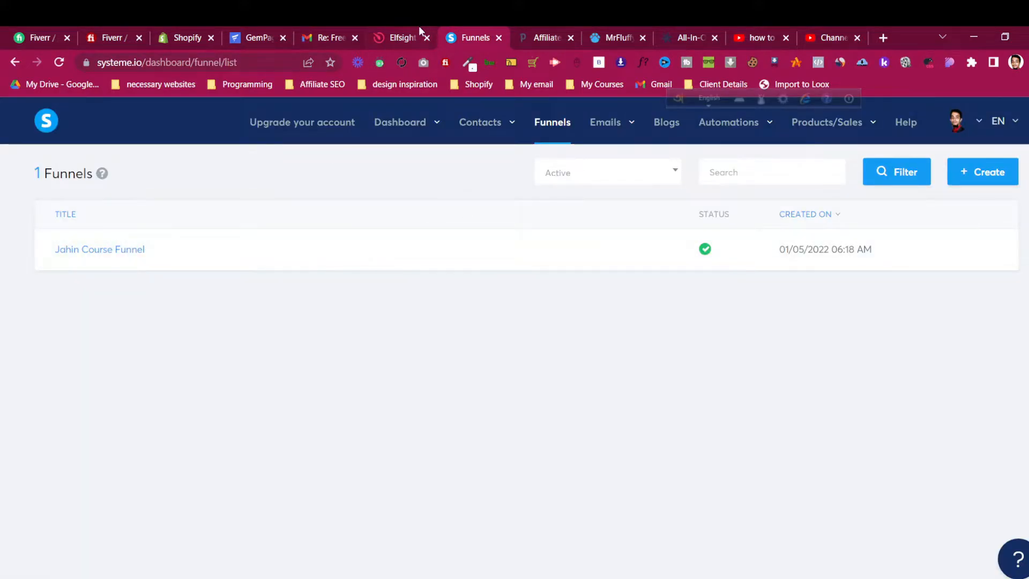
mouse_move(419, 29)
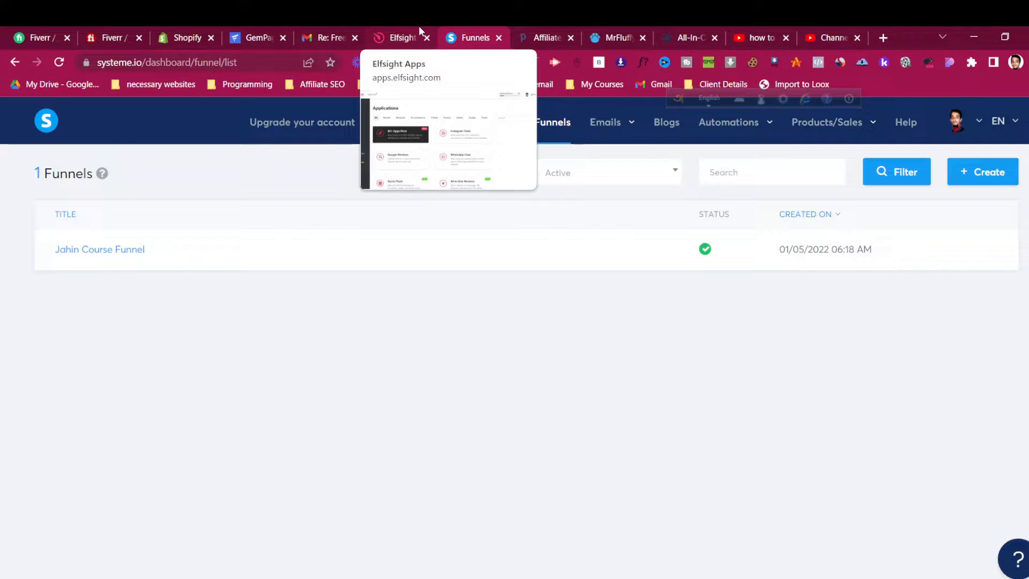
click(419, 28)
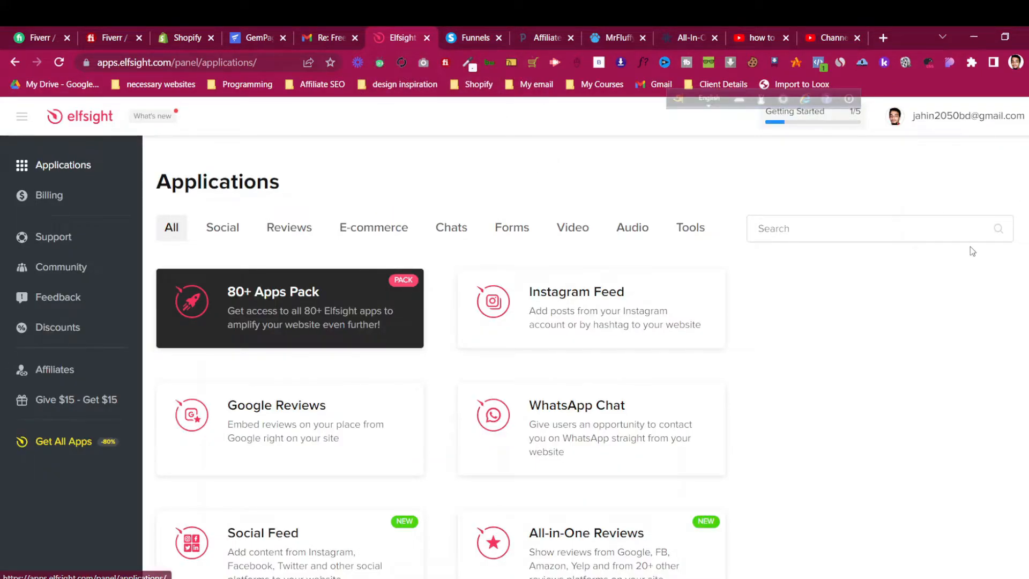
Step: Search the Elfsight applications for "age" and start a new Age Verification widget
click(872, 230)
text(age)
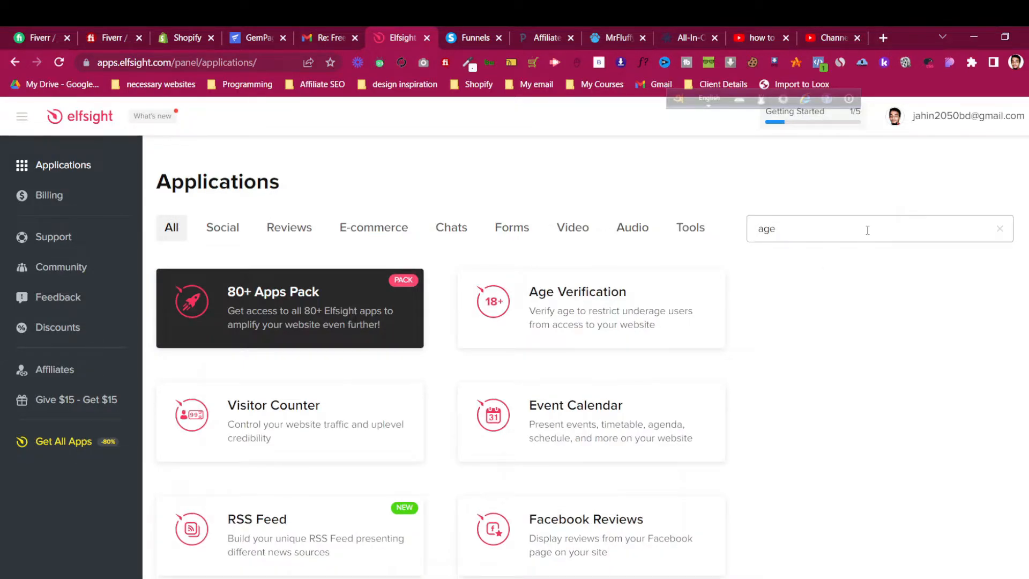
mouse_move(616, 302)
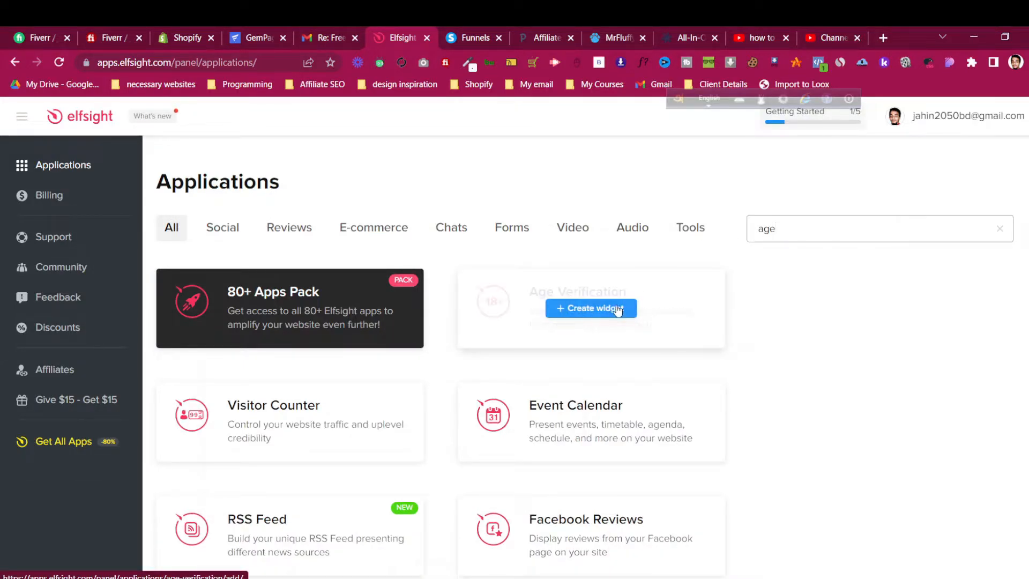
click(586, 312)
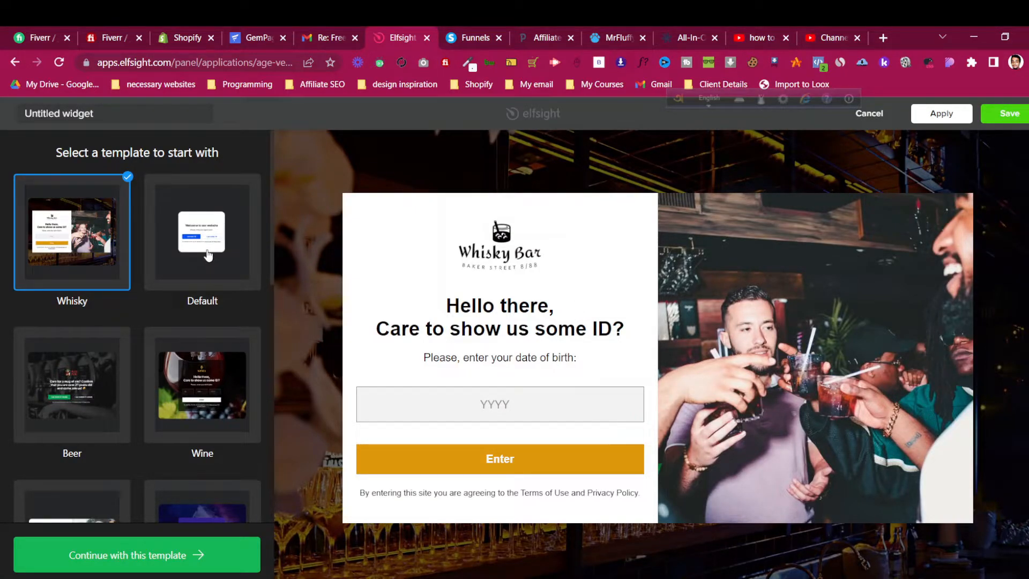
Step: Choose the Default template, name the widget "systeme age verification" and continue with that template
scroll(198, 279, down, 10)
scroll(195, 418, up, 6)
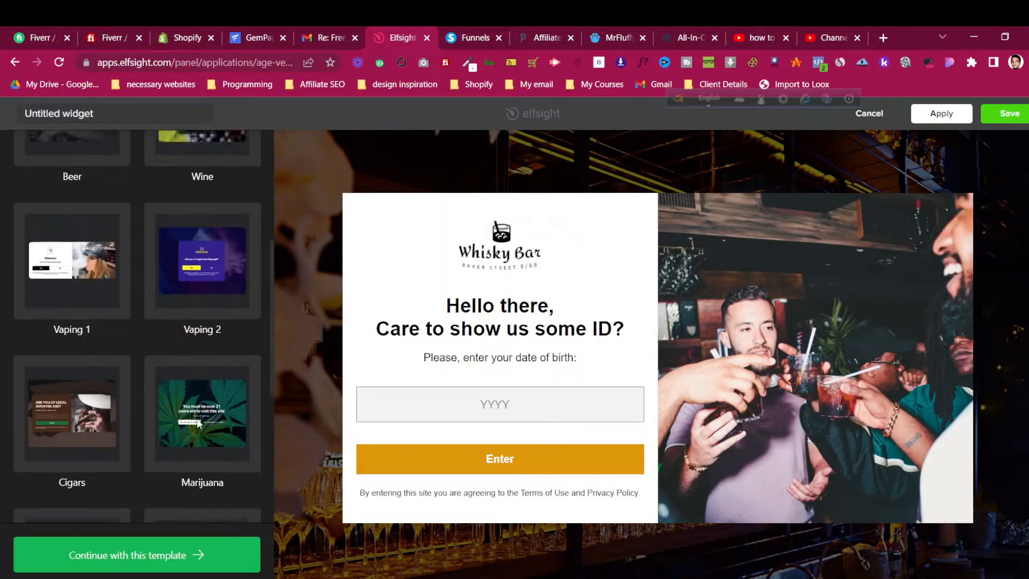
scroll(195, 418, up, 5)
click(217, 266)
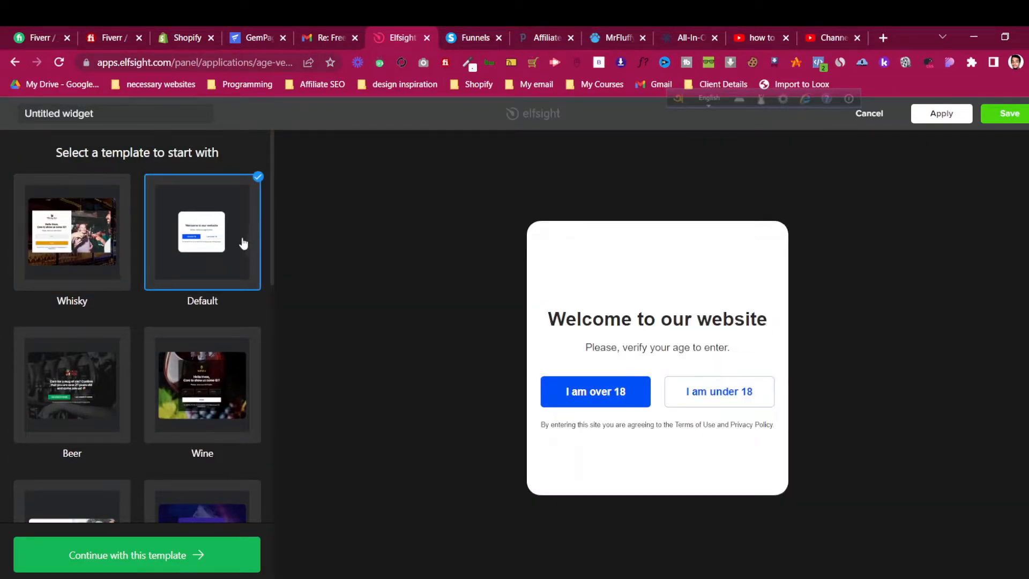
triple_click(127, 116)
text(system)
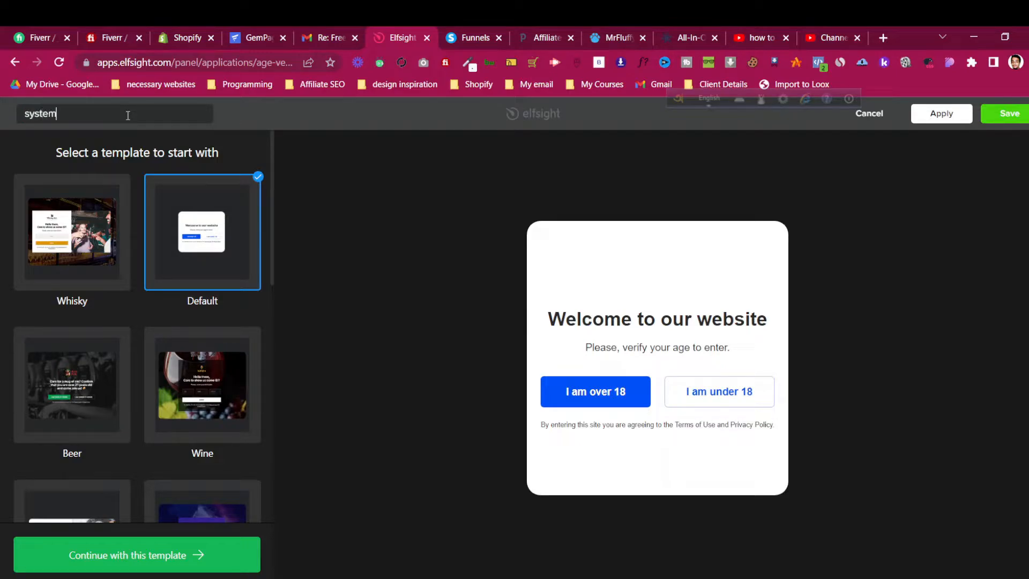
text(e age verification)
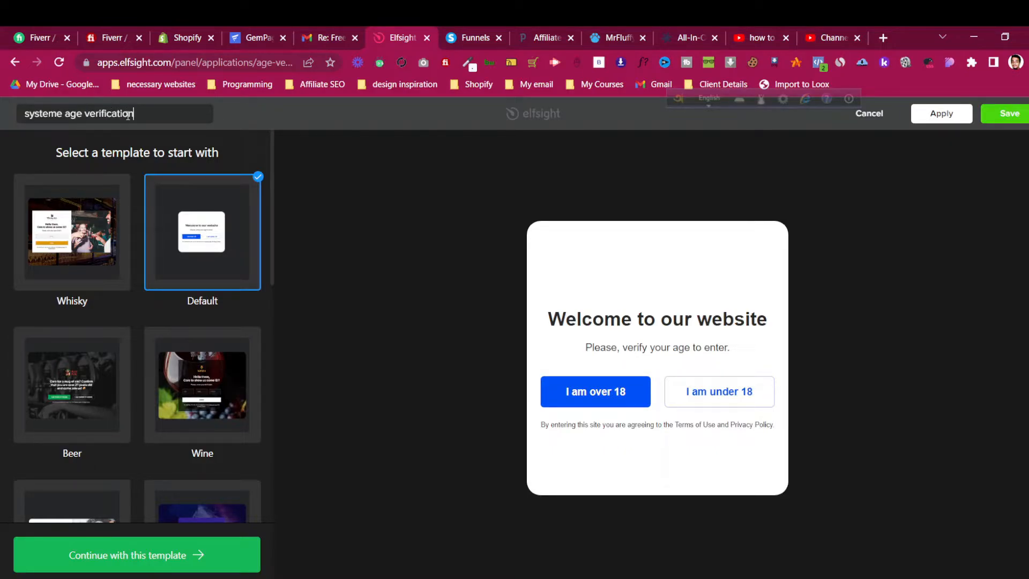
click(160, 558)
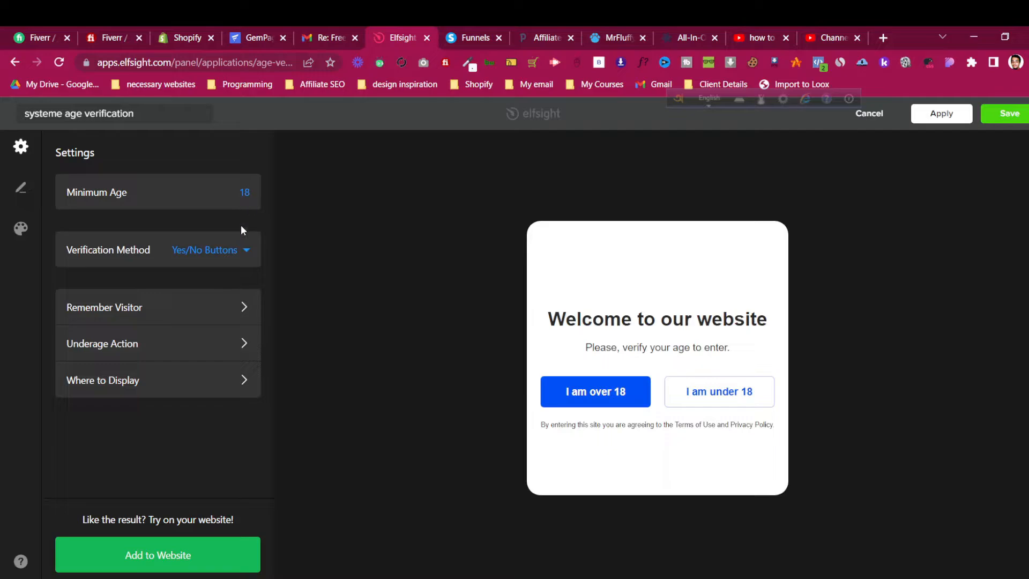
Step: Try the Date of Birth verification method and switch it back to Yes/No Buttons
click(199, 253)
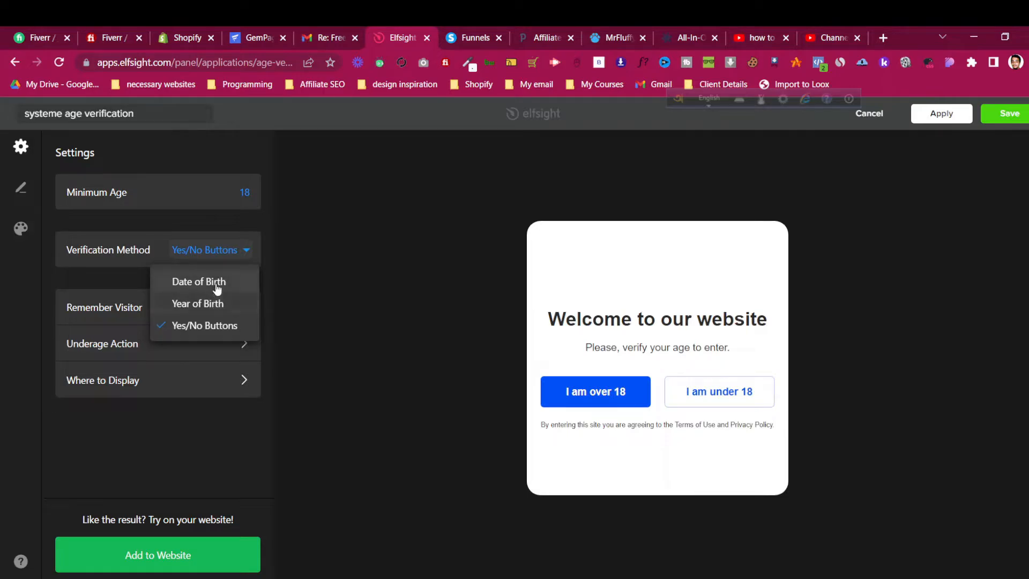
click(216, 286)
click(220, 250)
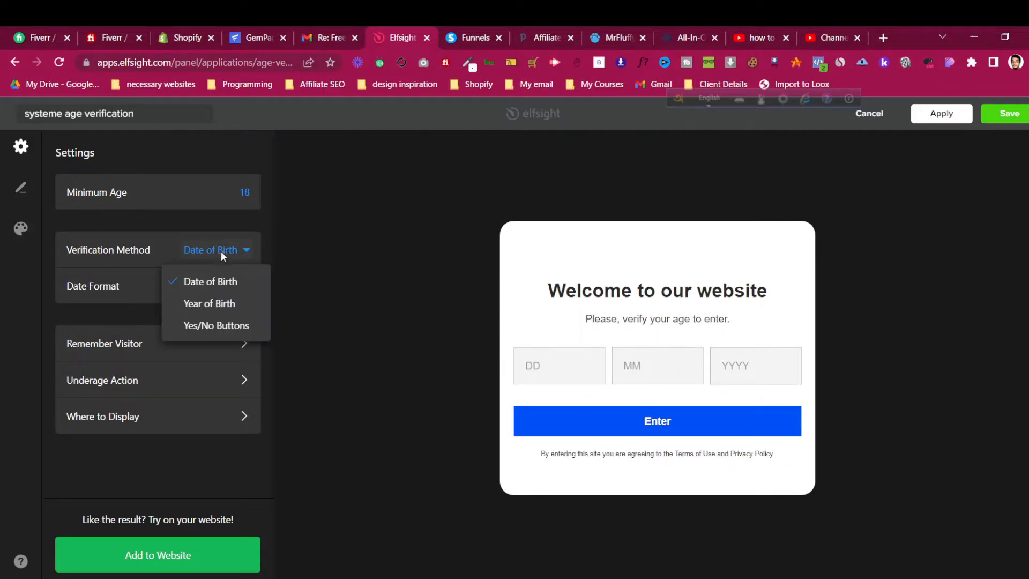
click(218, 326)
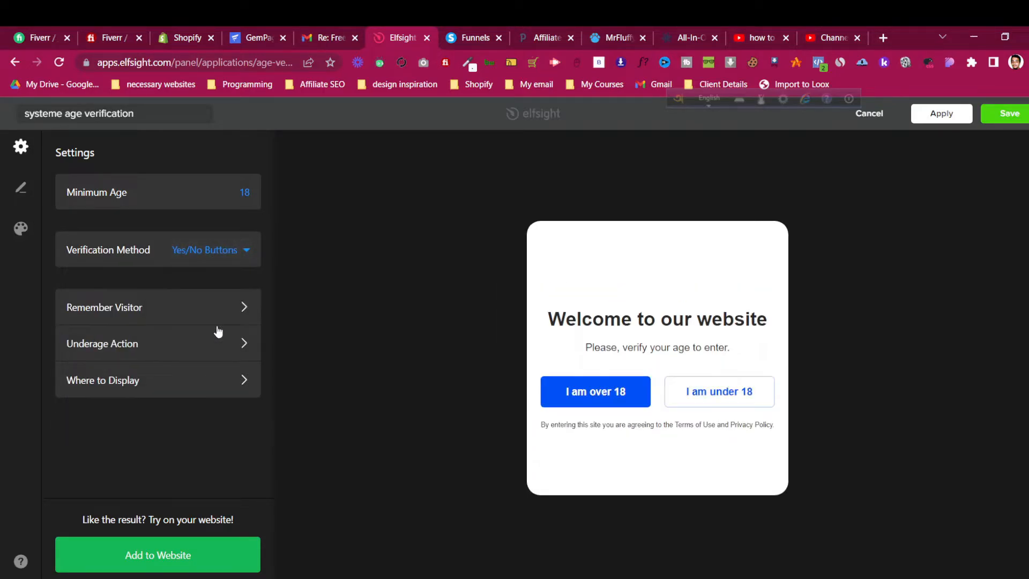
Step: Examine the widget's page display settings, its message, button and additional info texts, and its appearance options
click(123, 386)
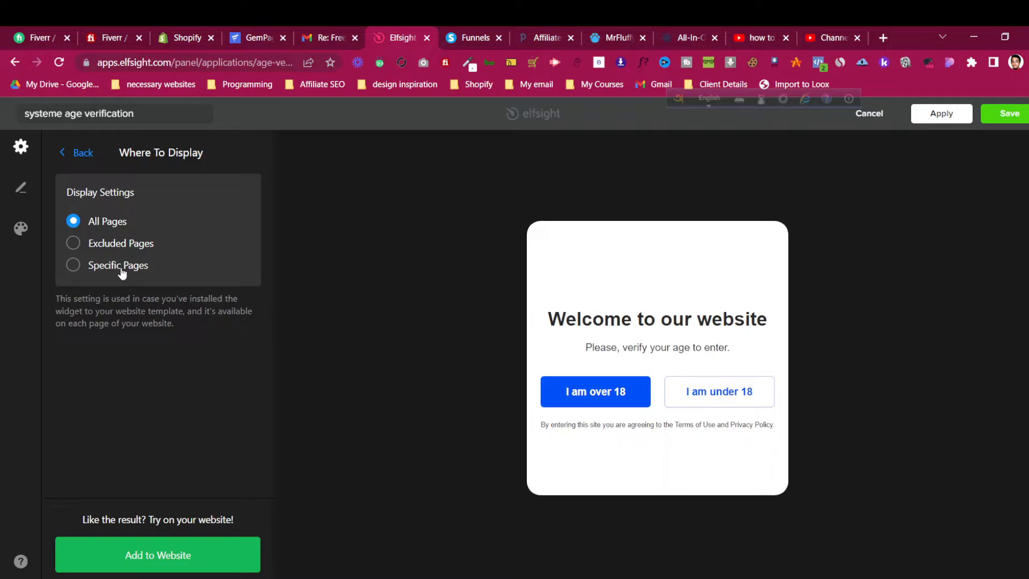
click(27, 193)
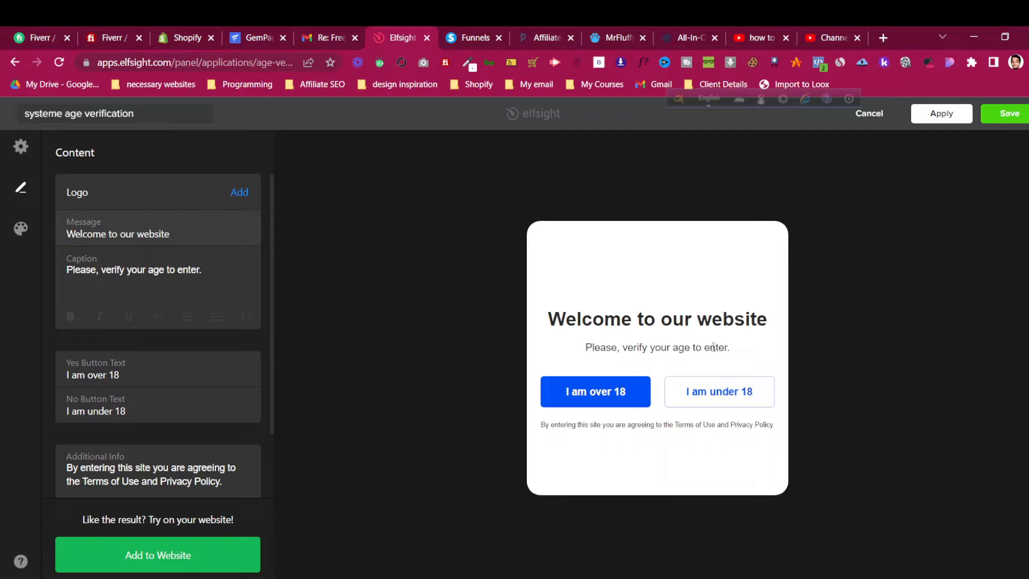
click(137, 233)
scroll(154, 375, down, 2)
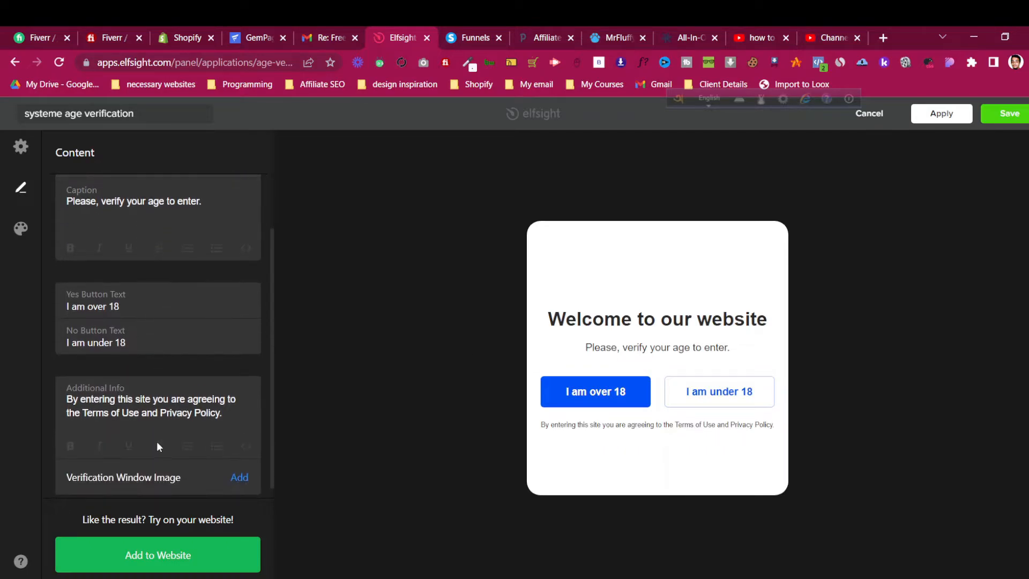
scroll(184, 421, down, 1)
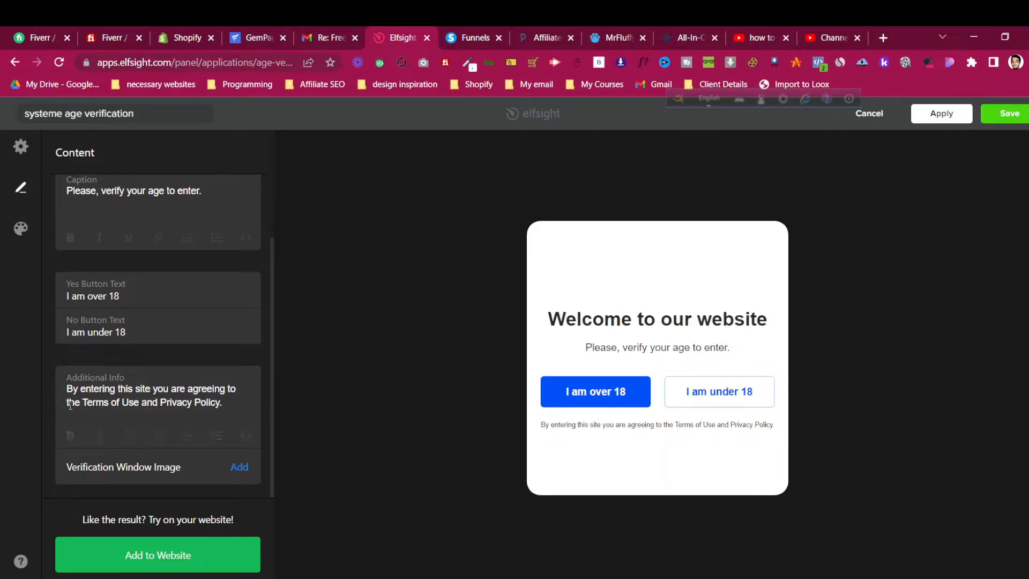
drag(66, 402, 223, 400)
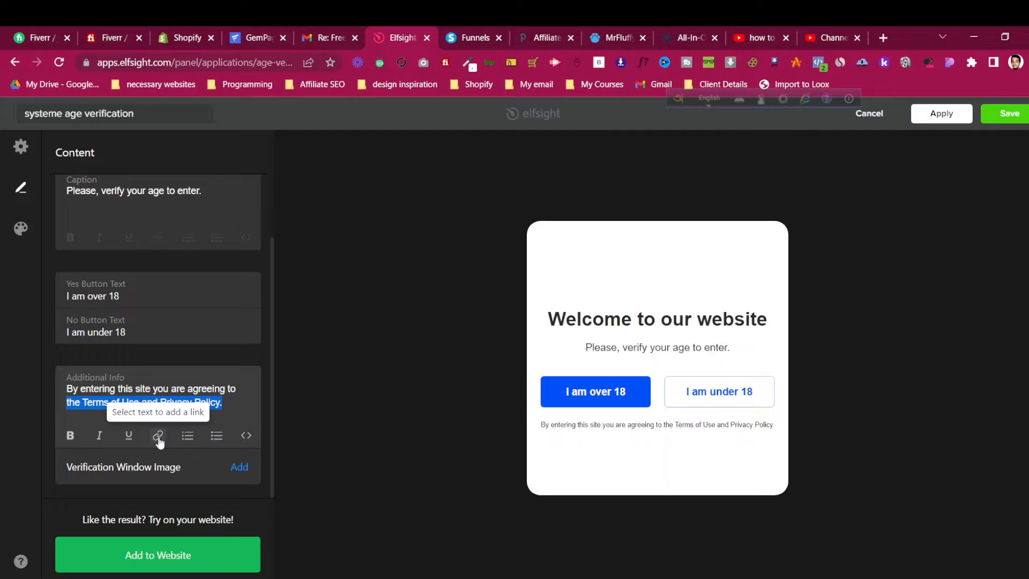
click(22, 229)
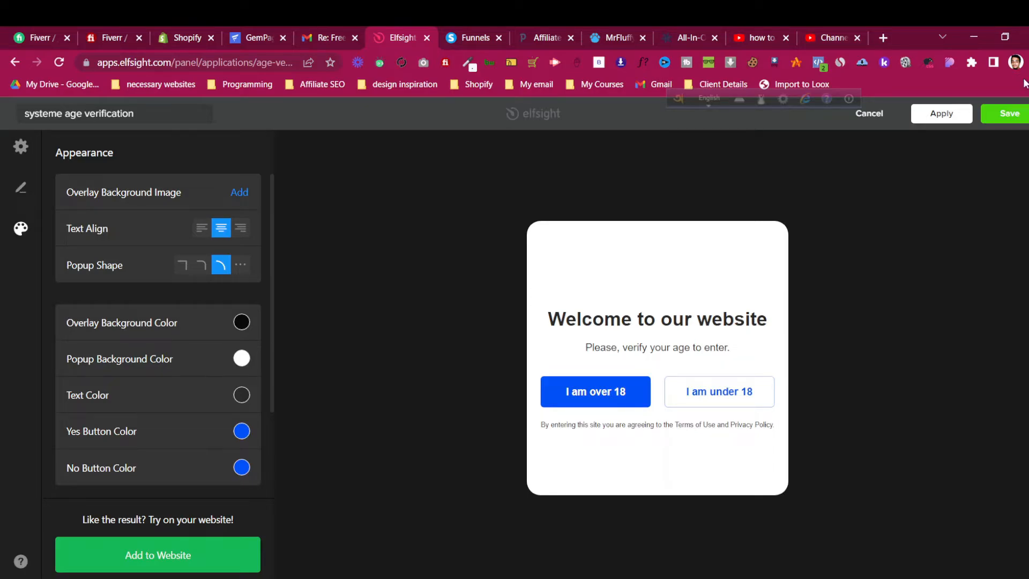
Step: Save the age verification widget and copy its installation code
click(1009, 114)
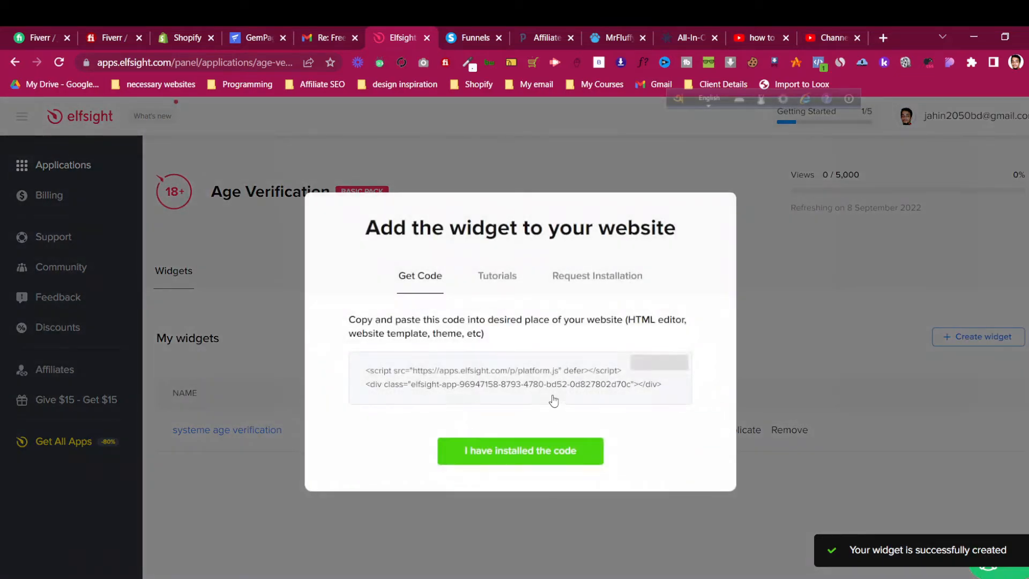
click(649, 387)
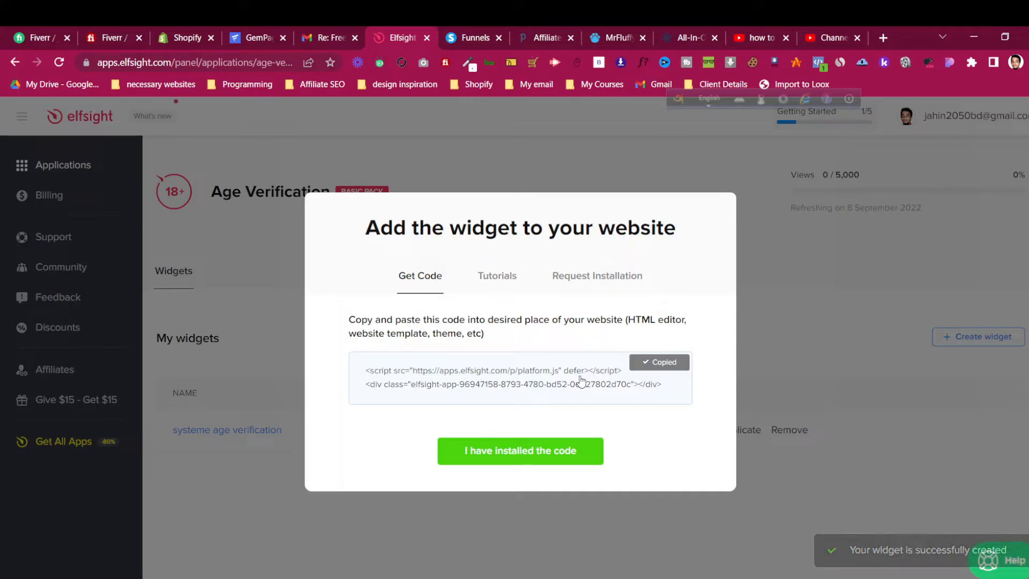
Step: Switch to systeme.io and save the copied widget code as the tracking code in the sales funnel settings
click(471, 29)
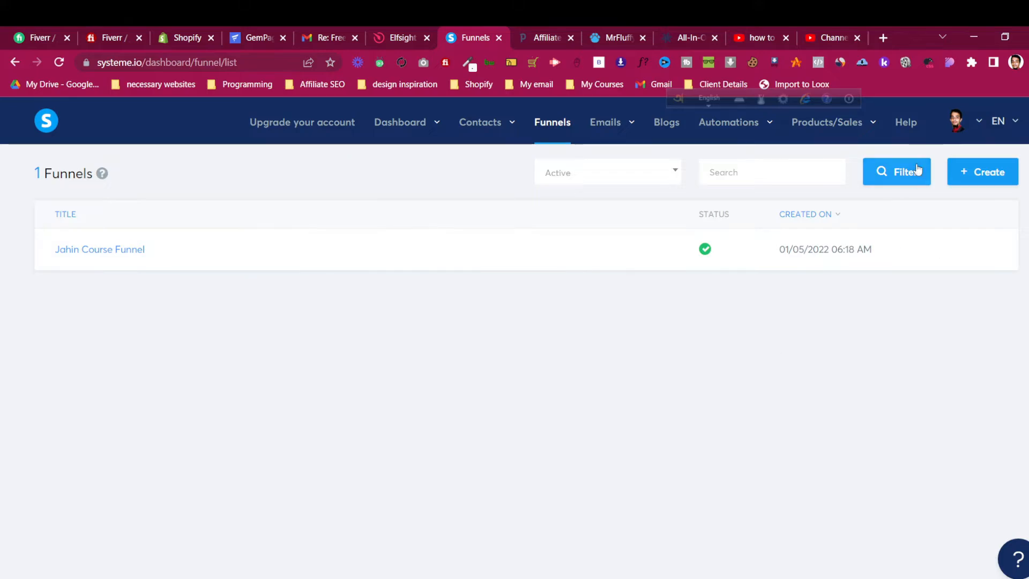
click(978, 123)
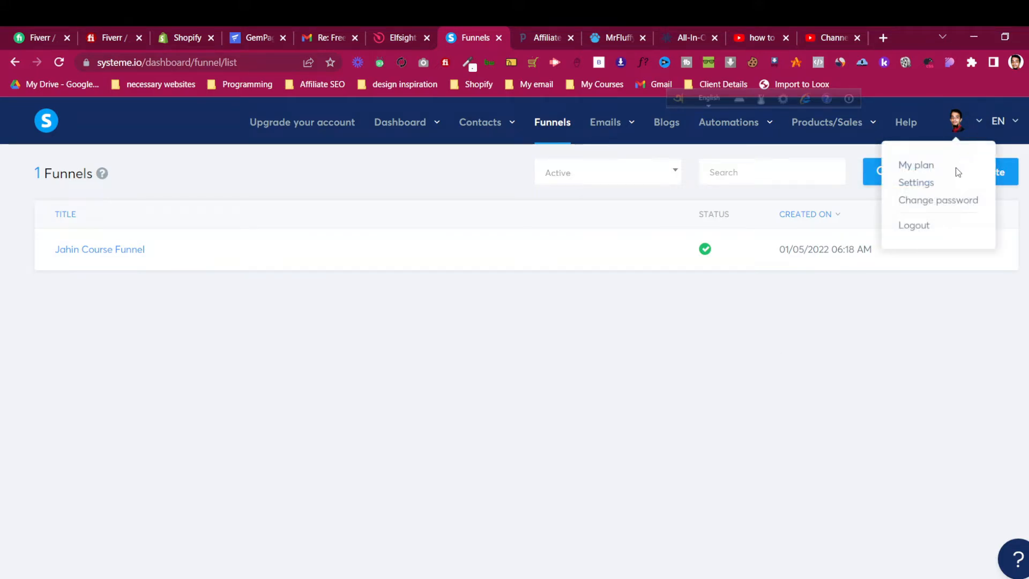
click(916, 183)
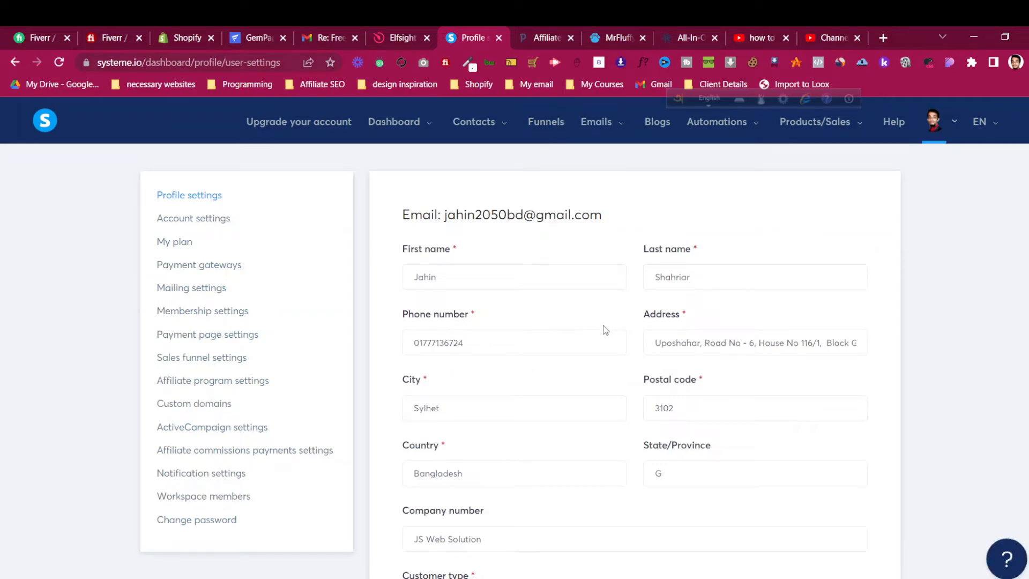
scroll(568, 338, down, 3)
scroll(571, 339, up, 3)
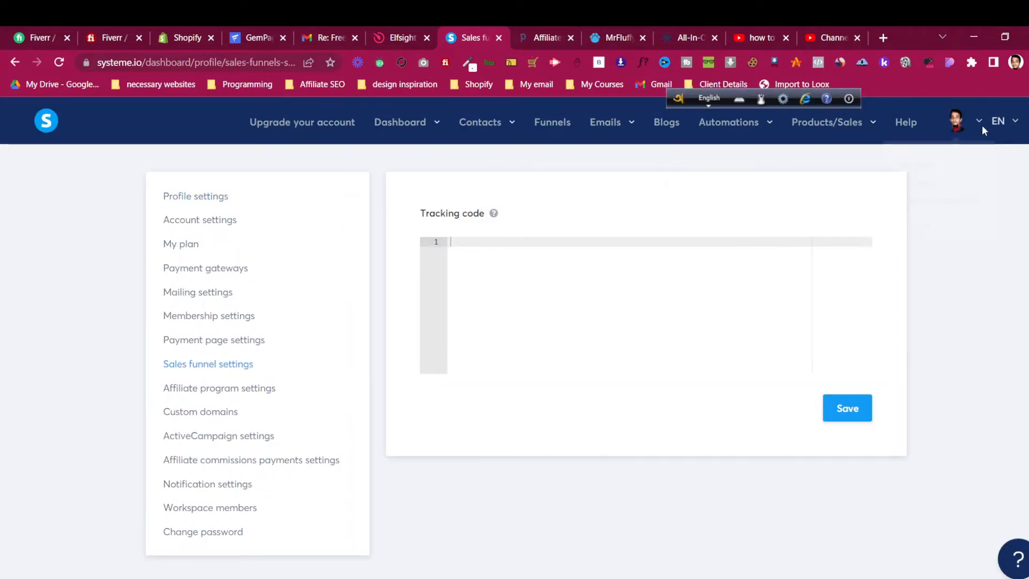
click(982, 125)
click(921, 187)
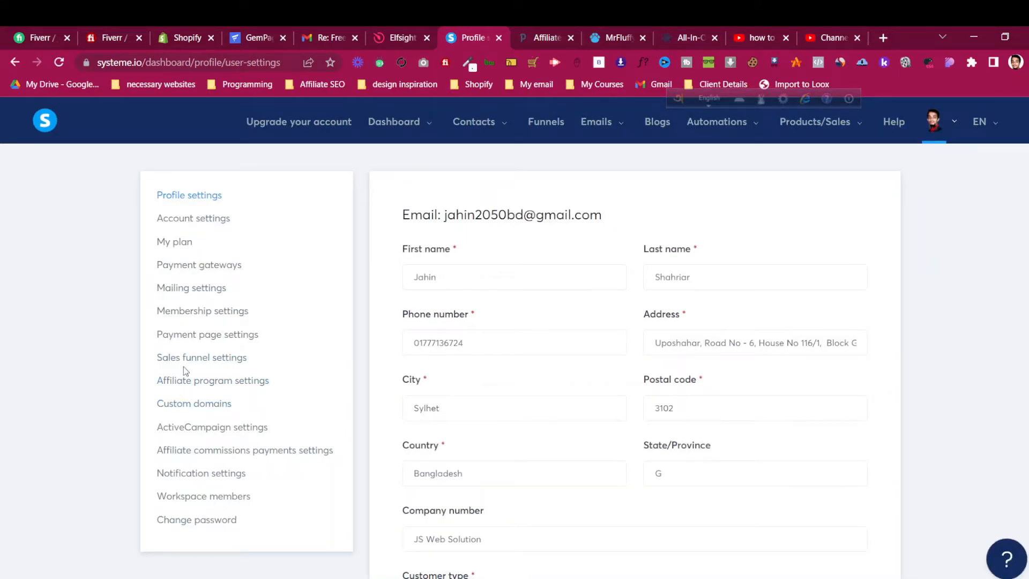
click(161, 359)
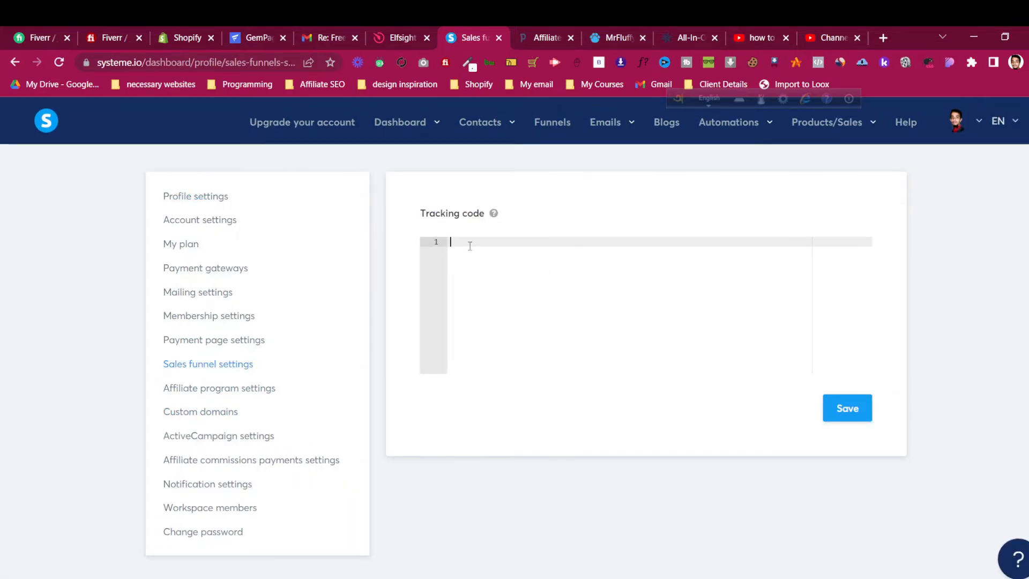
key(ctrl+v)
click(847, 409)
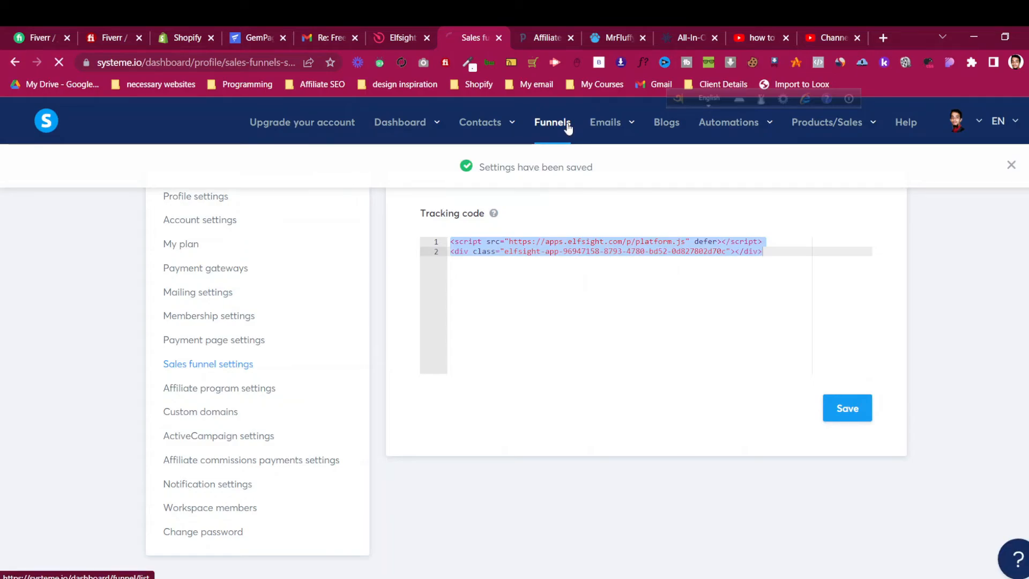
Step: Open the course funnel from the funnels list and preview its Sales Page
click(569, 126)
click(94, 251)
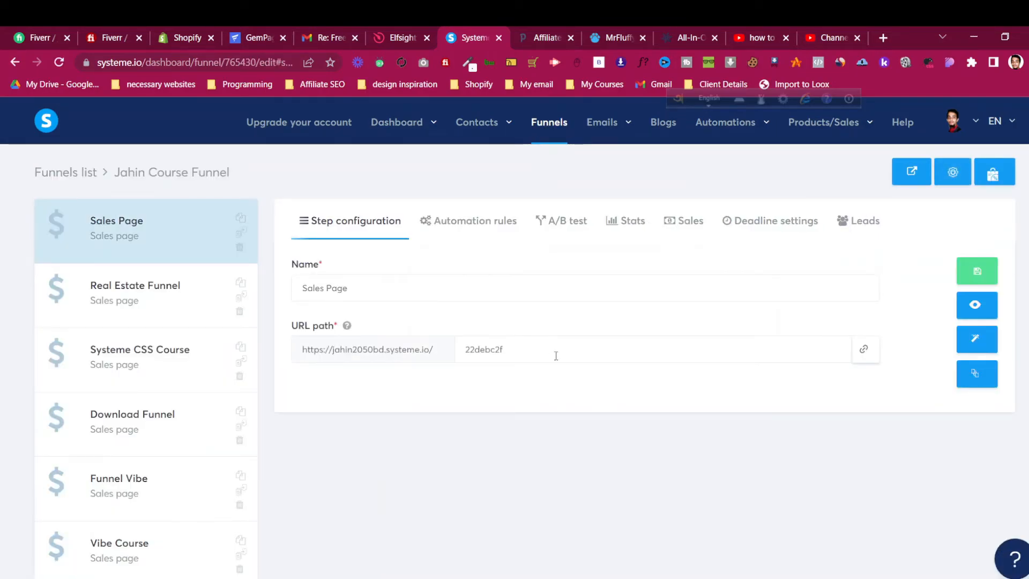
click(975, 305)
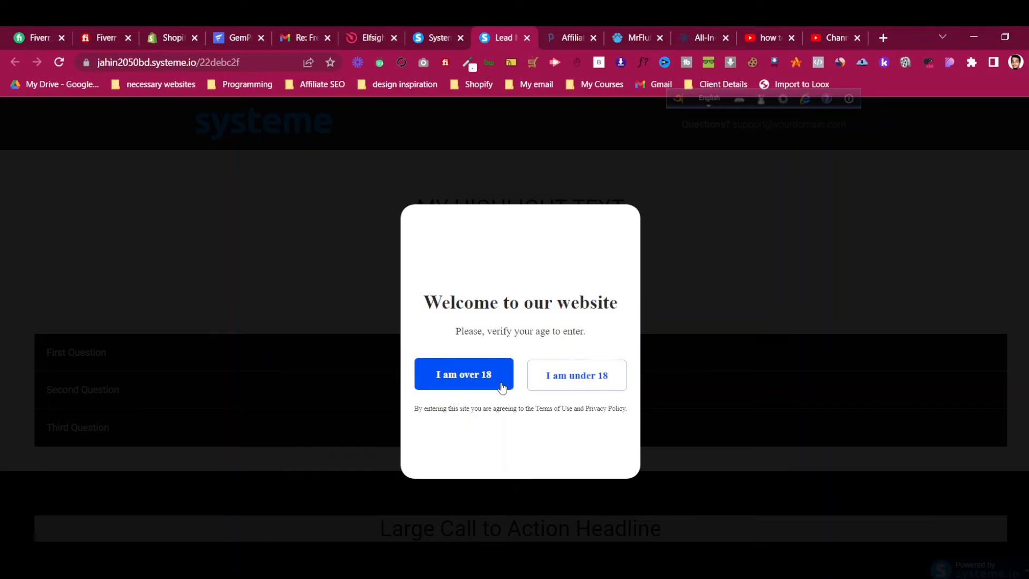
Step: Test the age popup with the under 18 and over 18 answers, check the page, and return to the funnel editor
click(552, 384)
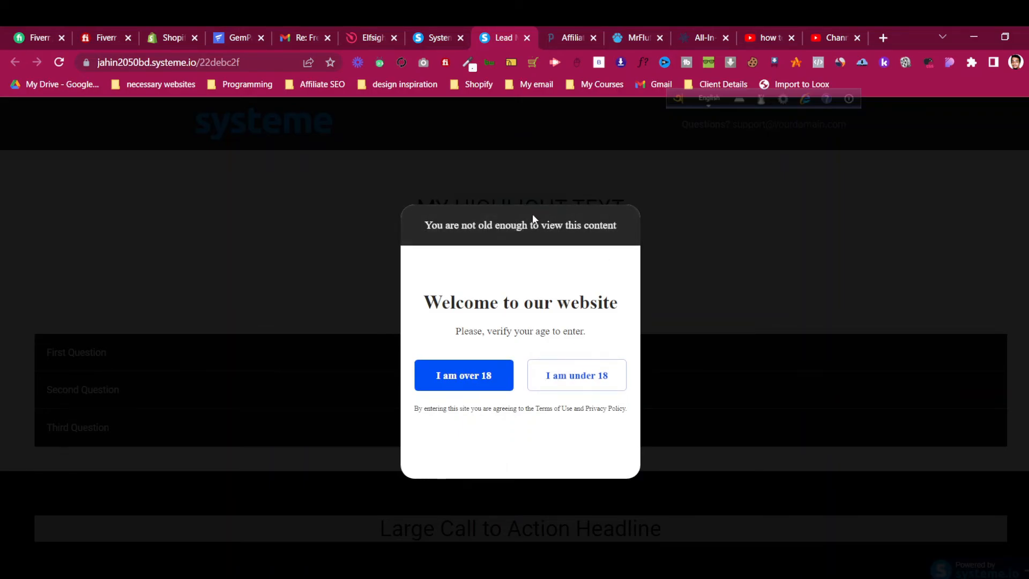
click(477, 381)
scroll(692, 260, down, 5)
scroll(693, 259, up, 4)
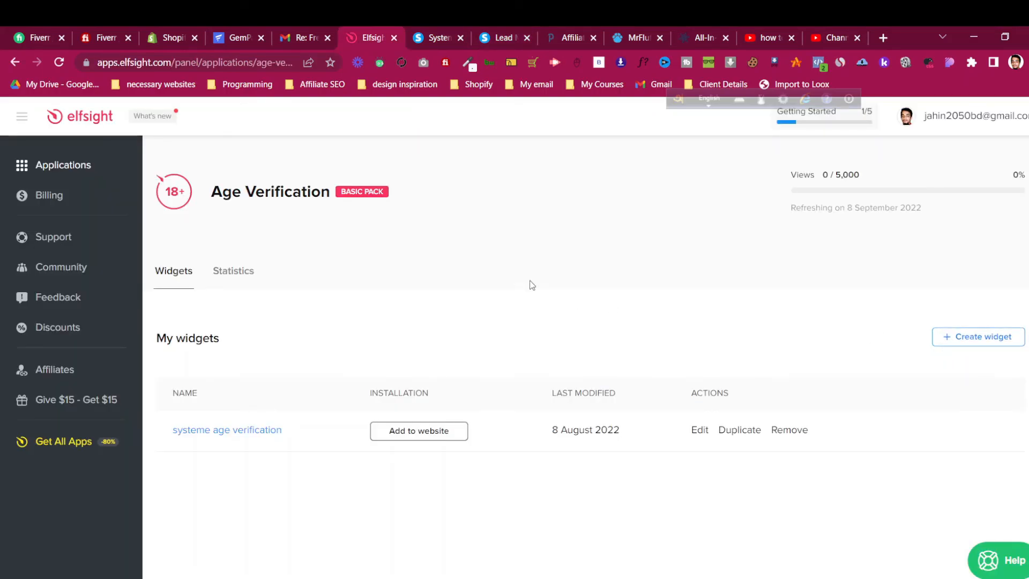
click(447, 31)
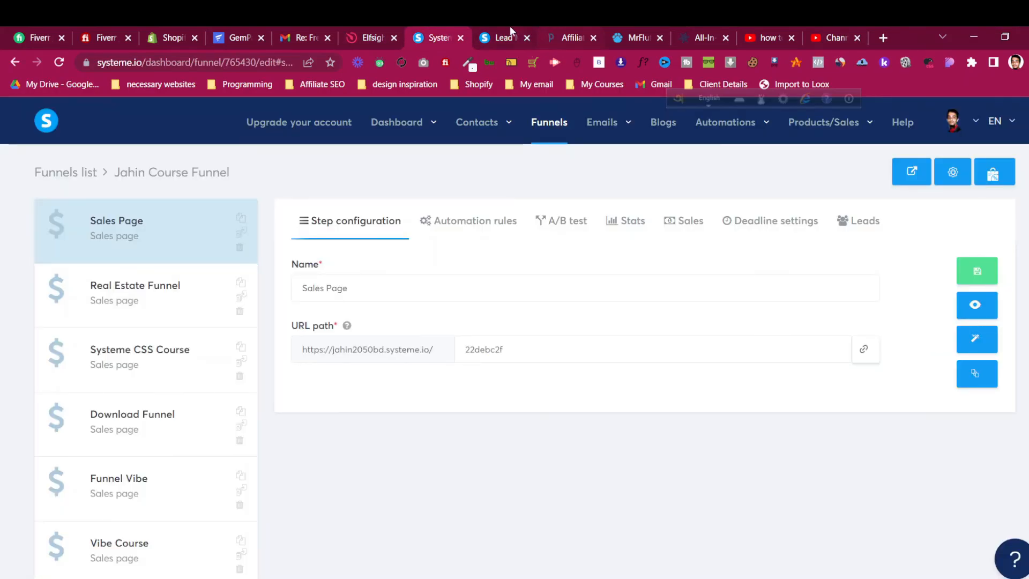